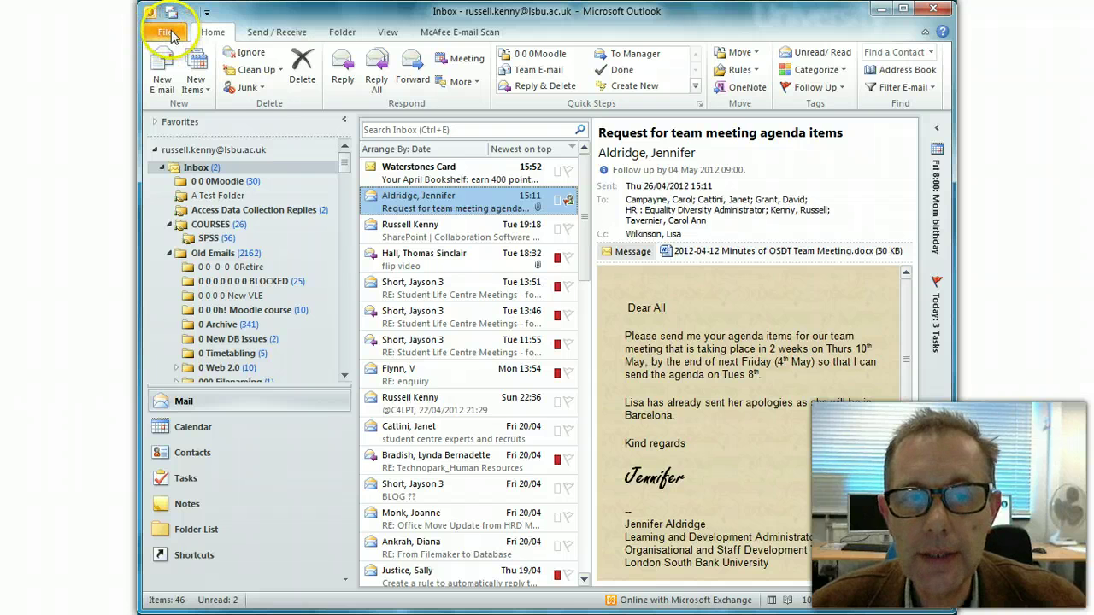
Go to the File backstage Info page showing the account settings and mailbox space.
click(167, 34)
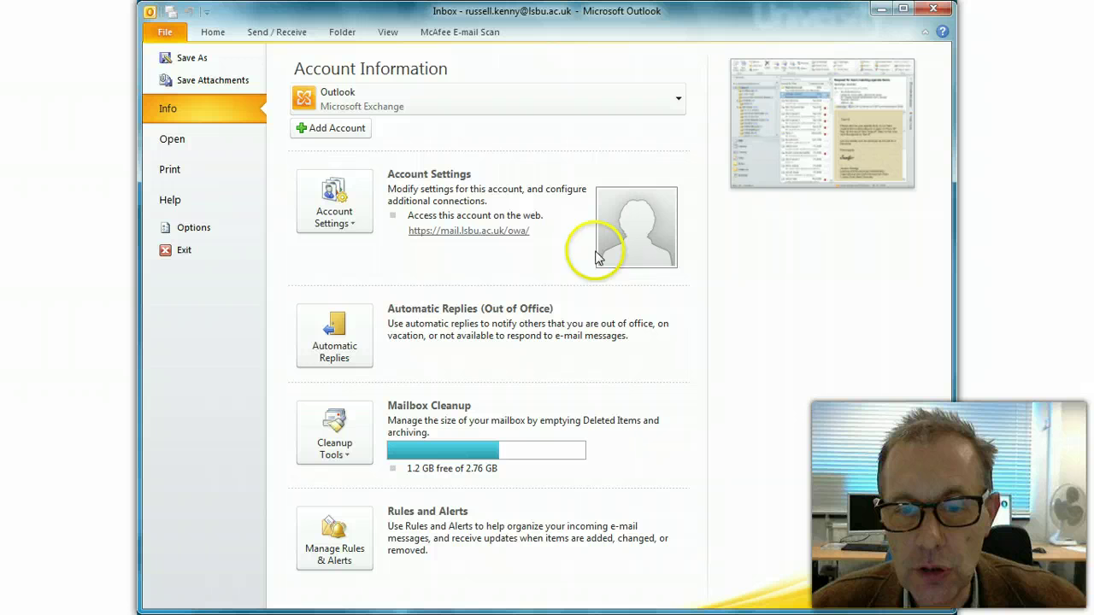
In Automatic Replies, turn on sending automatic replies without a time range limit.
click(341, 338)
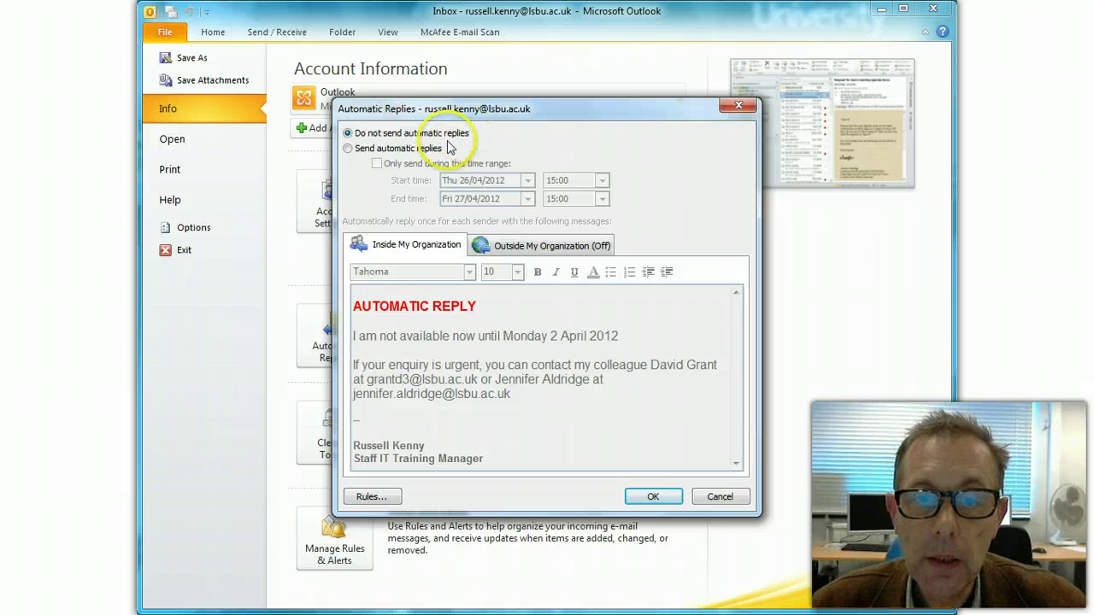
click(348, 149)
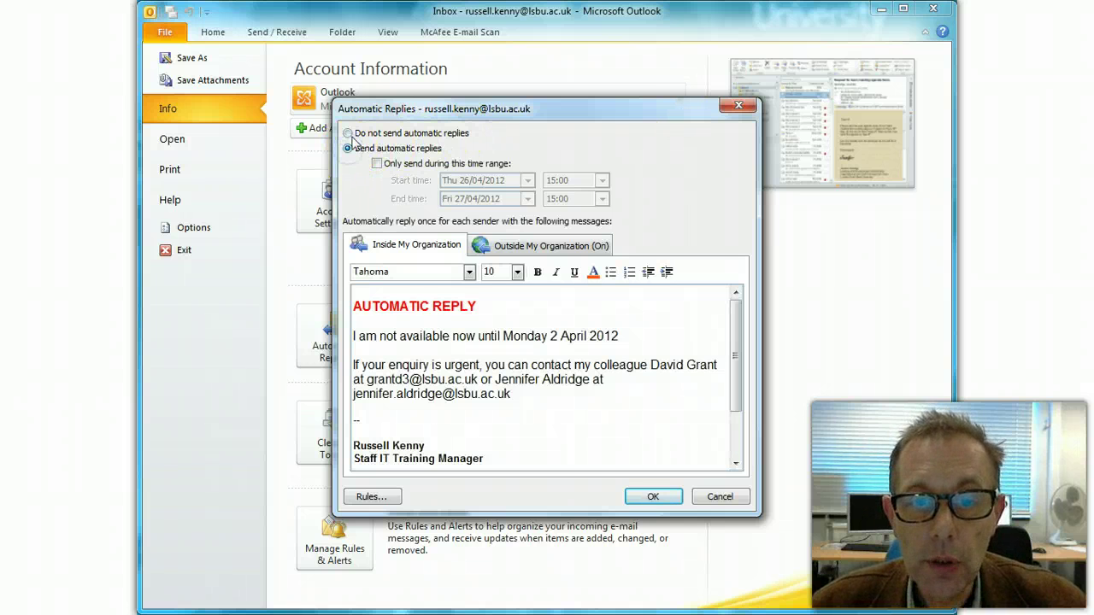
click(350, 133)
click(349, 148)
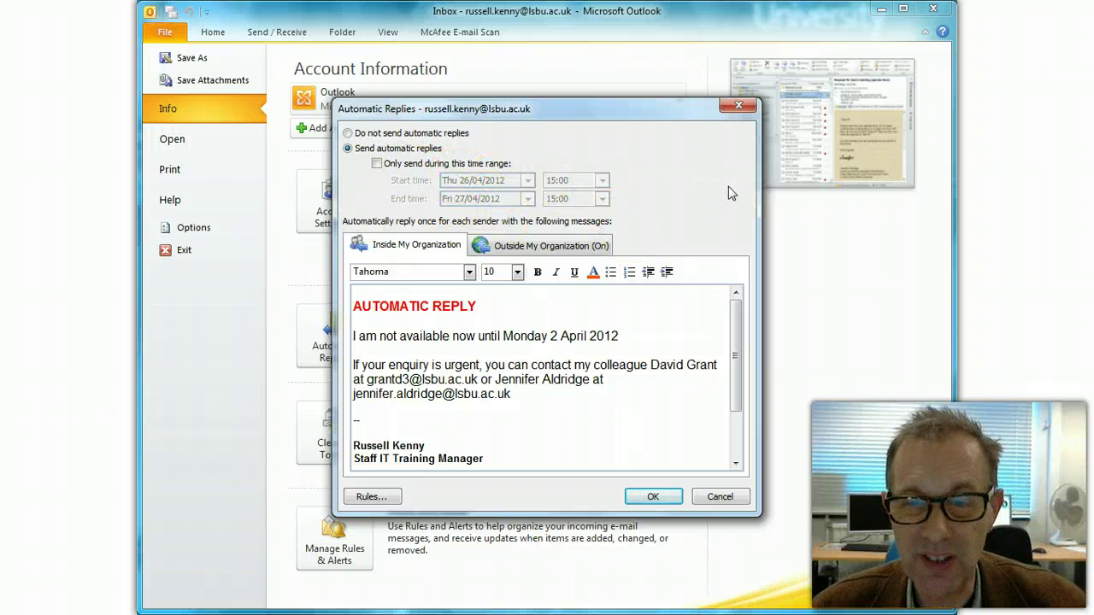
click(376, 164)
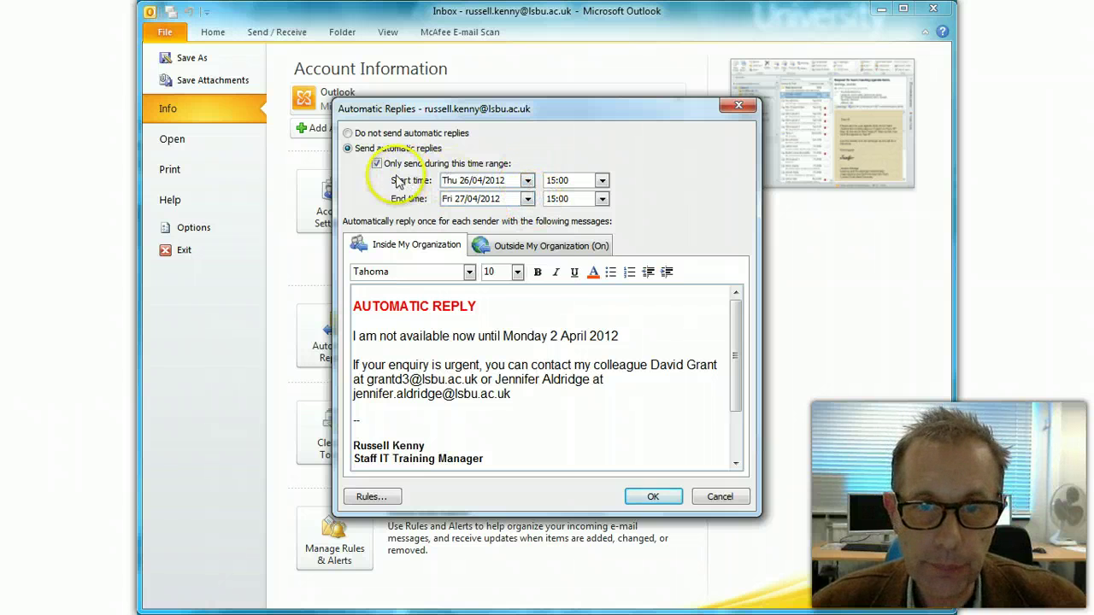
click(377, 163)
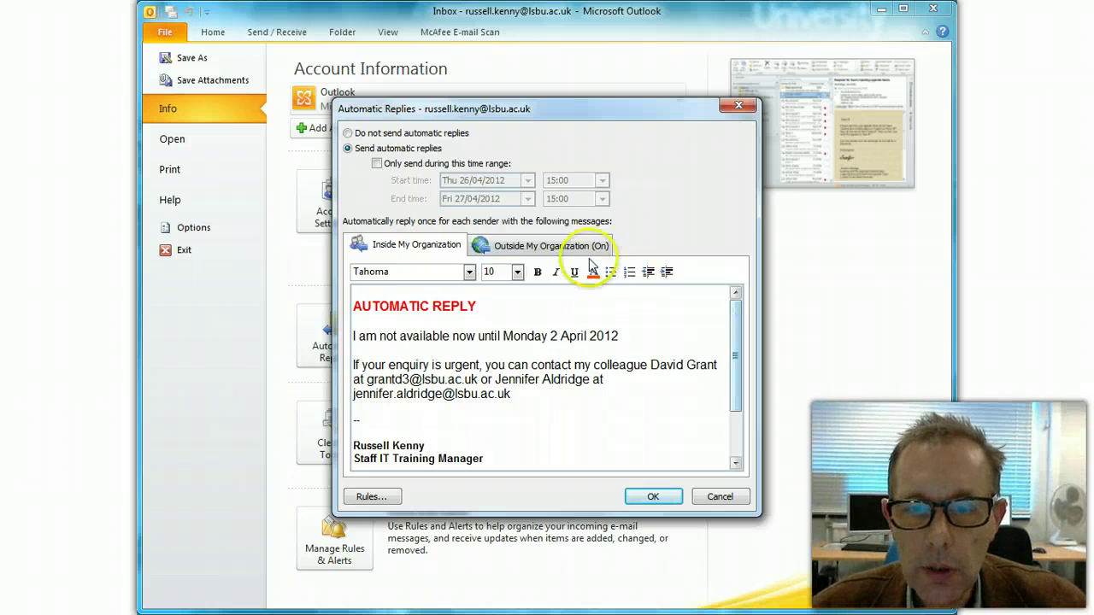
click(556, 245)
click(417, 243)
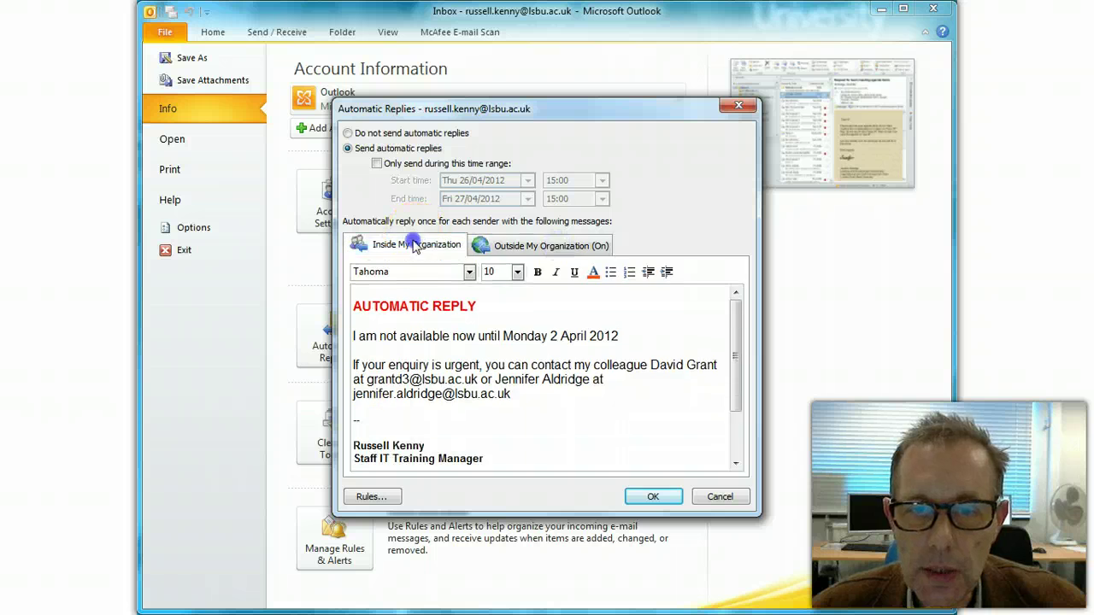
click(513, 246)
click(418, 245)
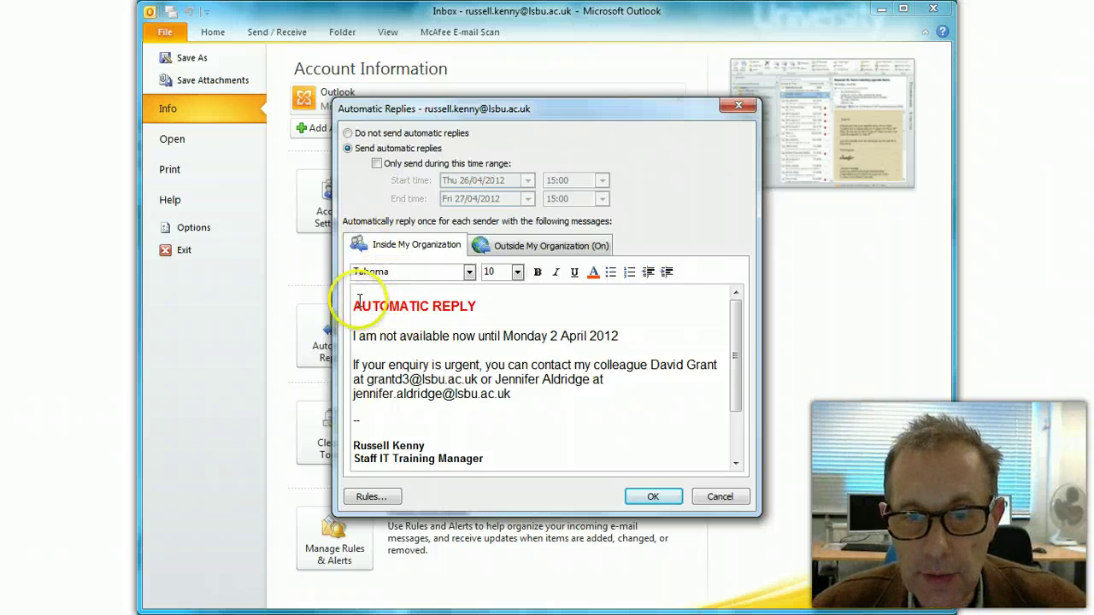
drag(360, 306, 520, 421)
click(566, 410)
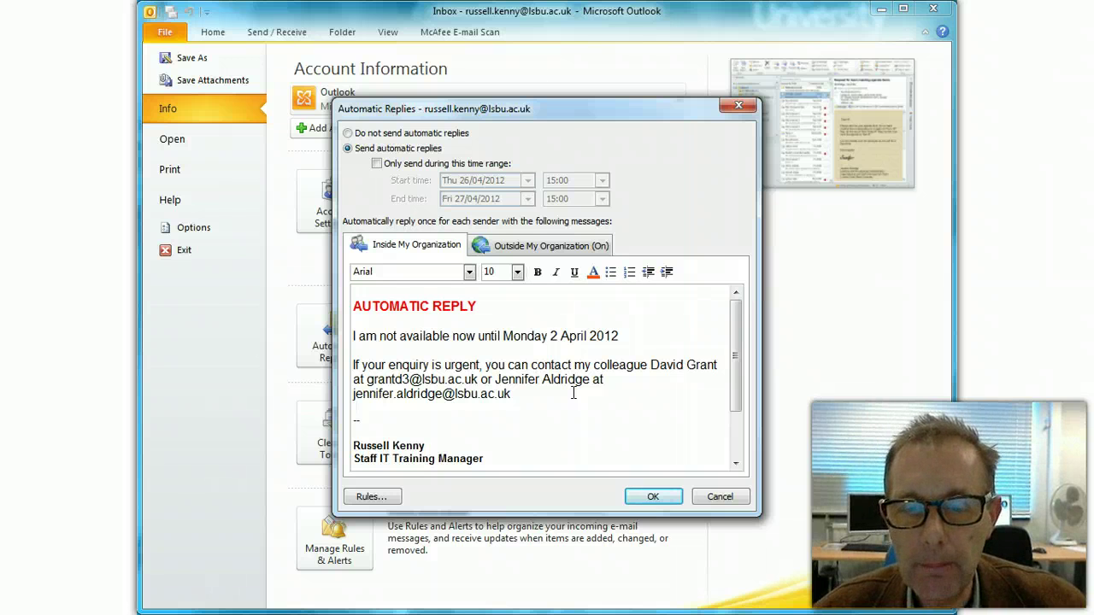
drag(501, 309, 321, 305)
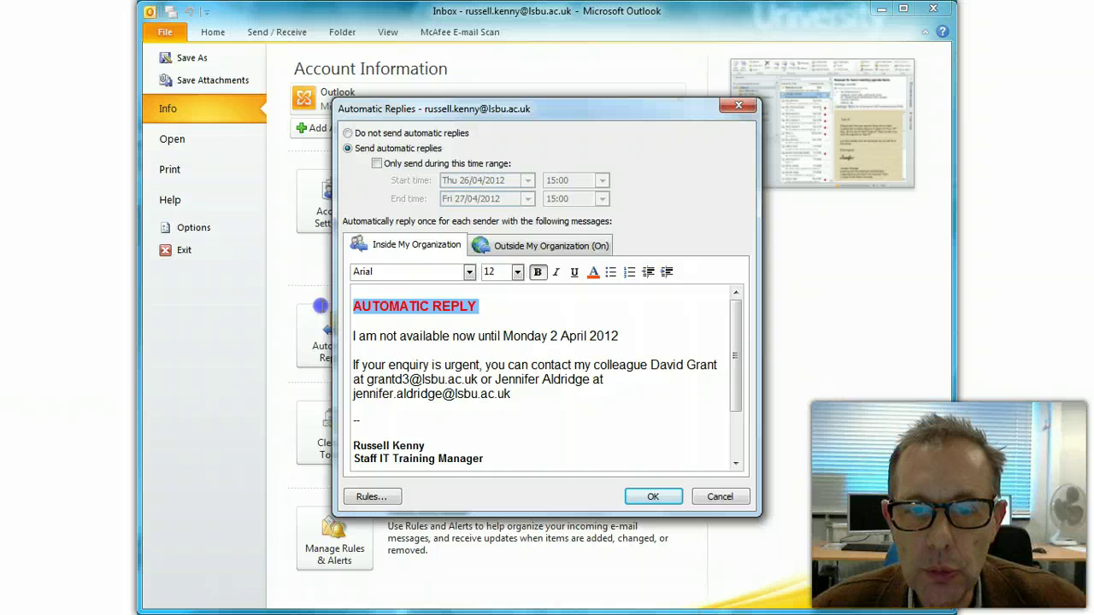
drag(501, 309, 342, 306)
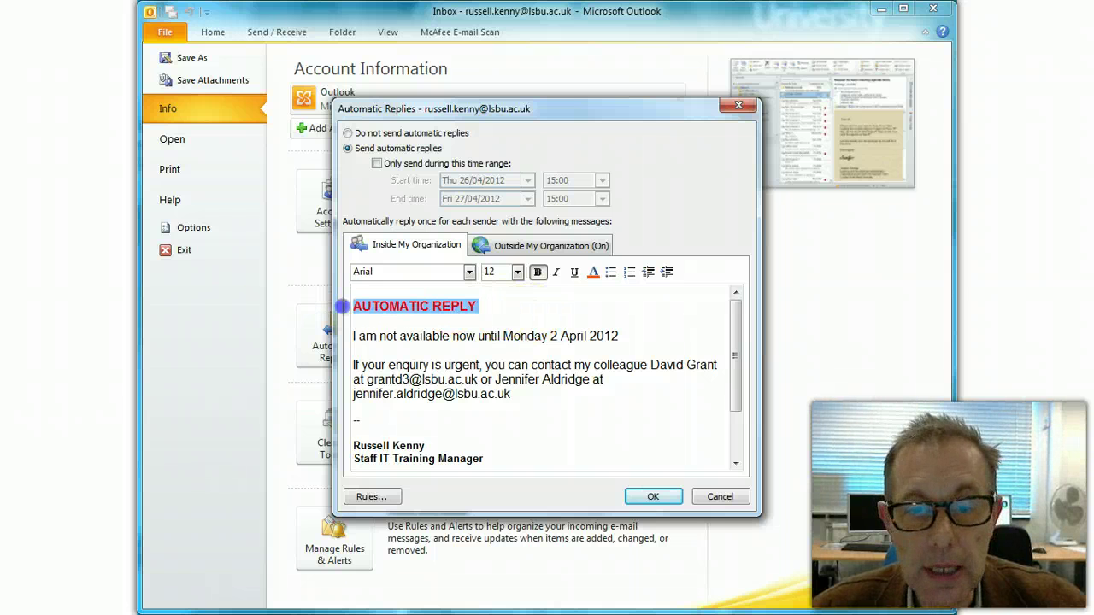
drag(621, 336, 307, 333)
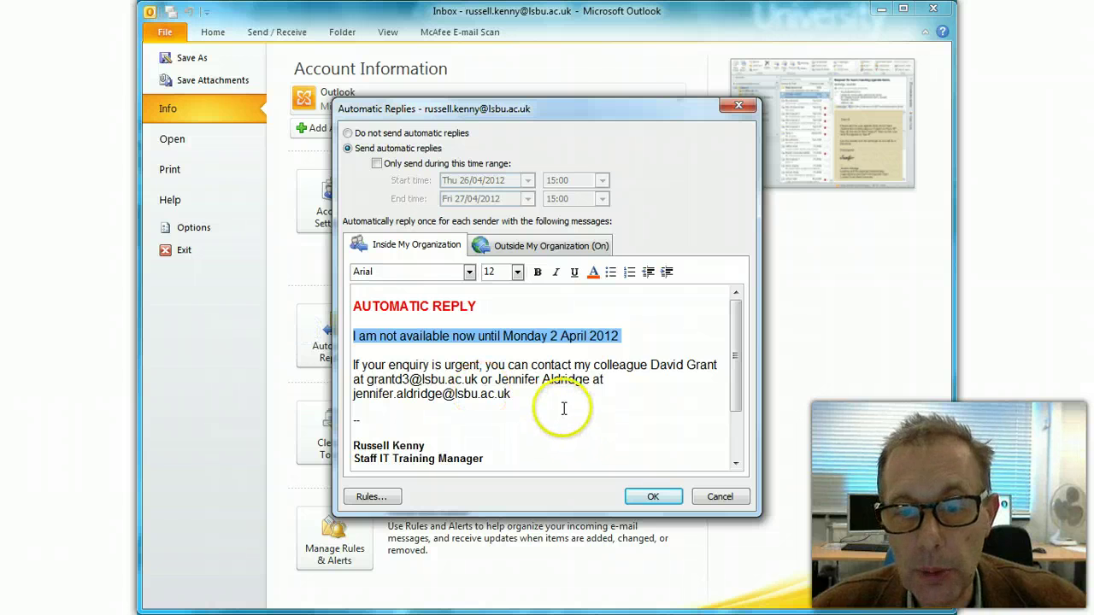
drag(564, 409, 346, 361)
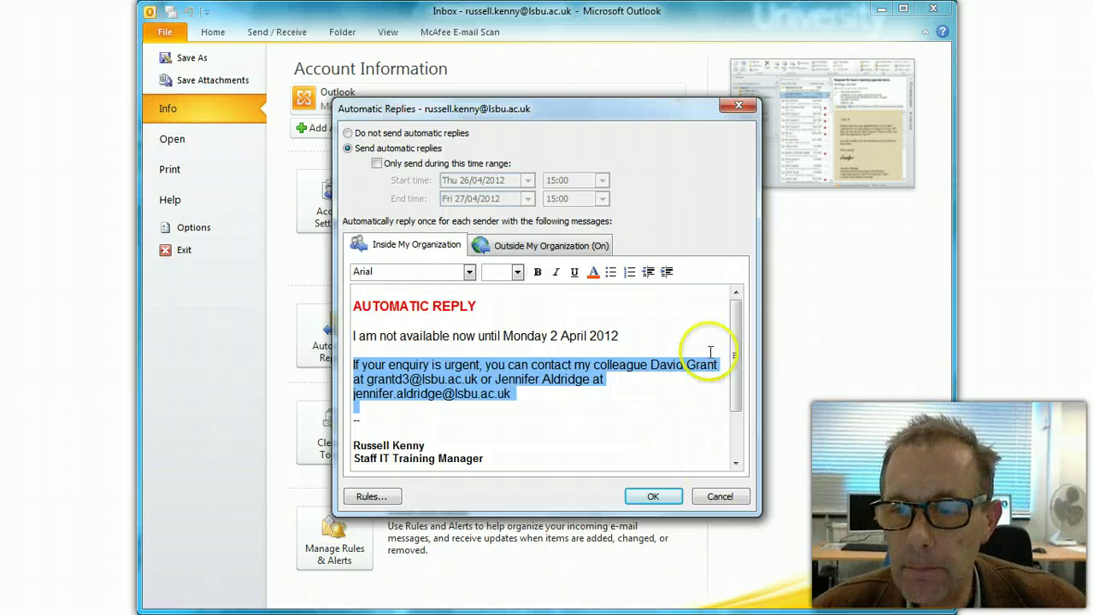
drag(734, 362, 733, 409)
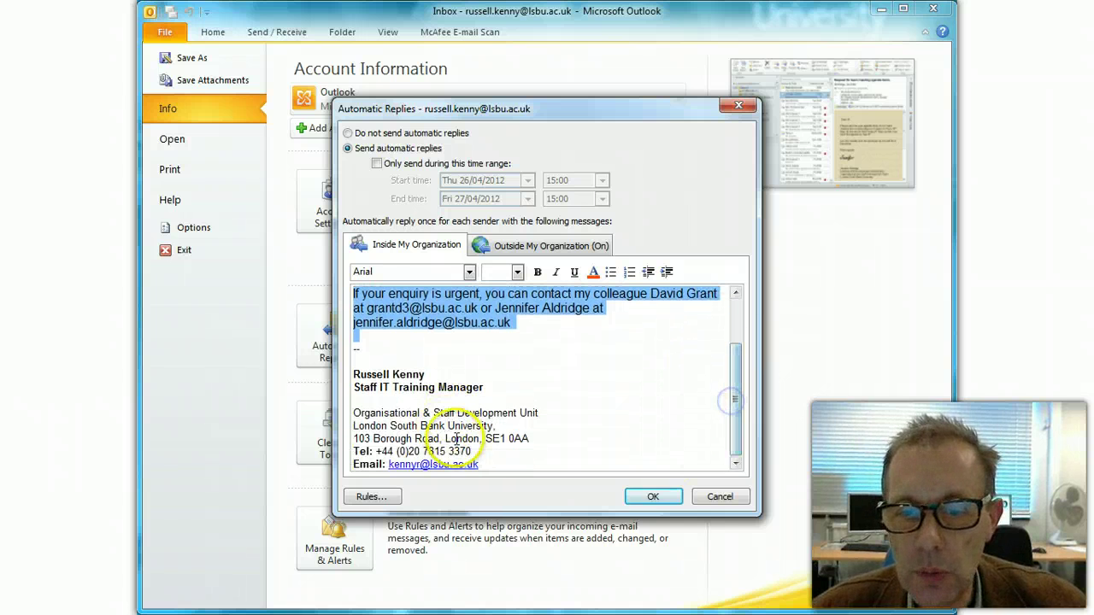
drag(486, 466, 339, 342)
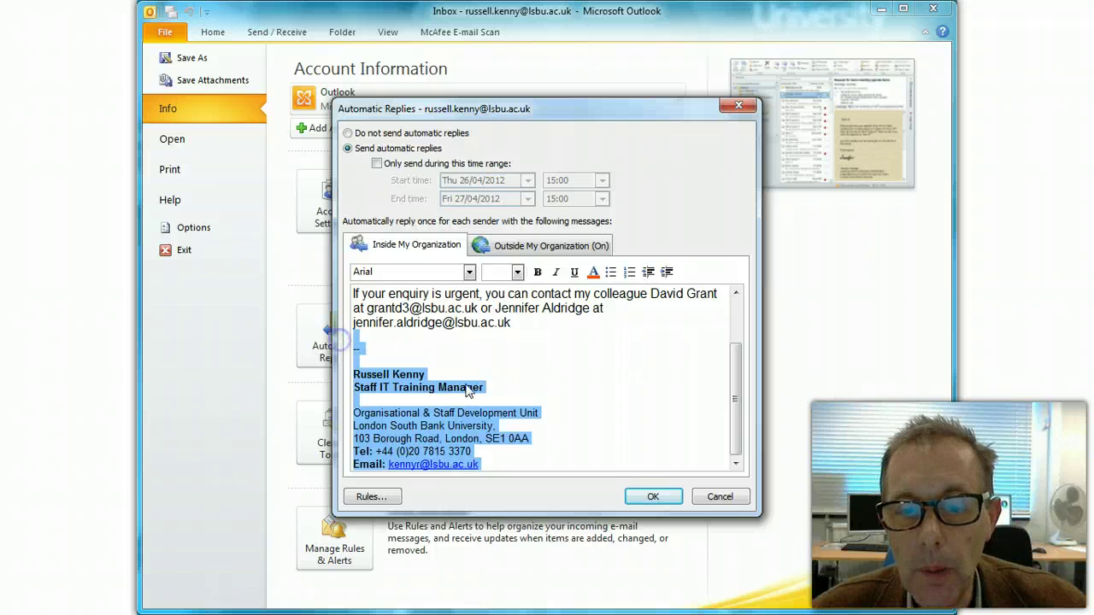
click(547, 416)
drag(482, 466, 344, 350)
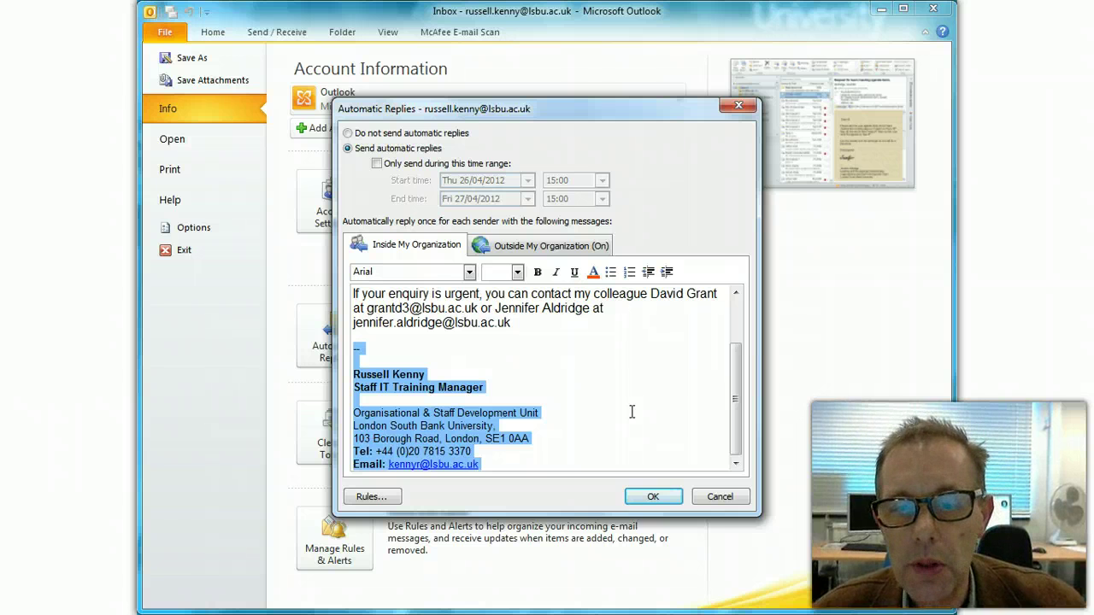
On Outside My Organization, send external replies to anyone outside the organisation, not just contacts.
click(525, 246)
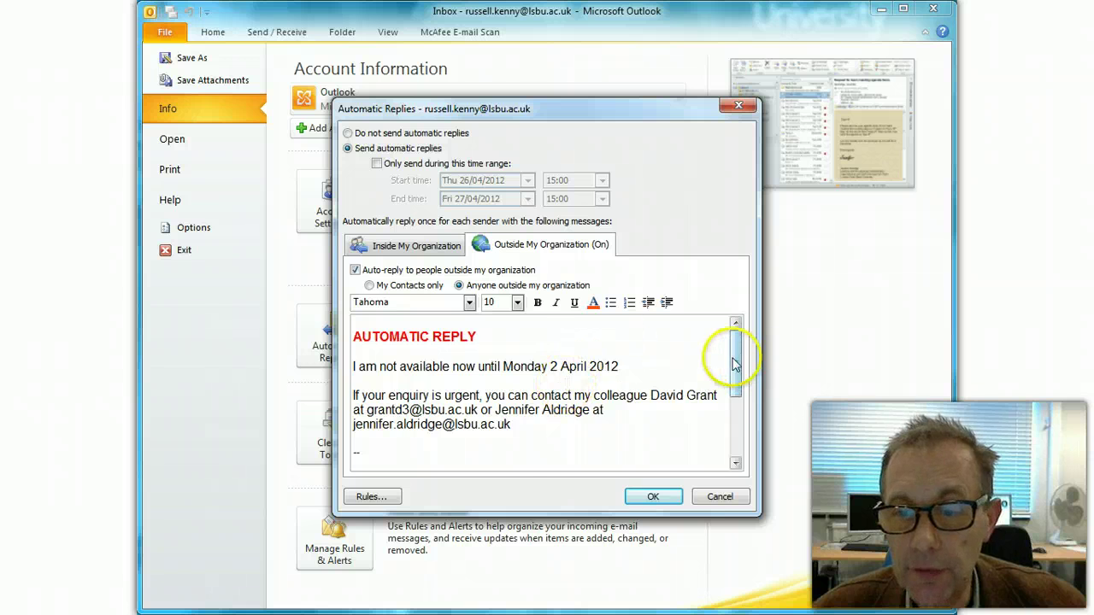
mouse_move(741, 360)
mouse_down()
mouse_move(753, 445)
mouse_move(749, 304)
mouse_up()
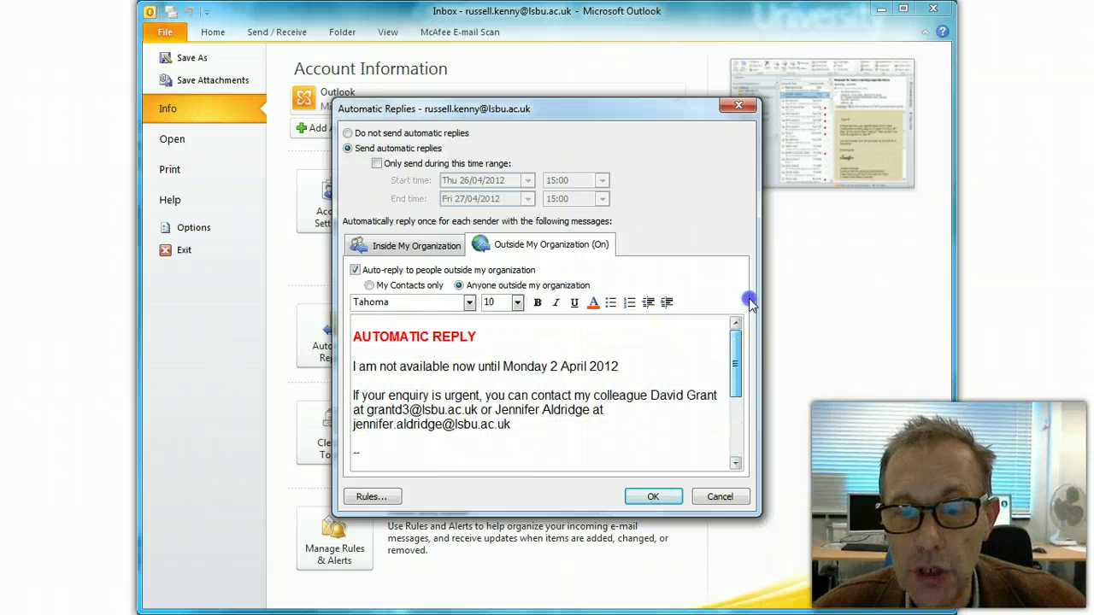
click(485, 361)
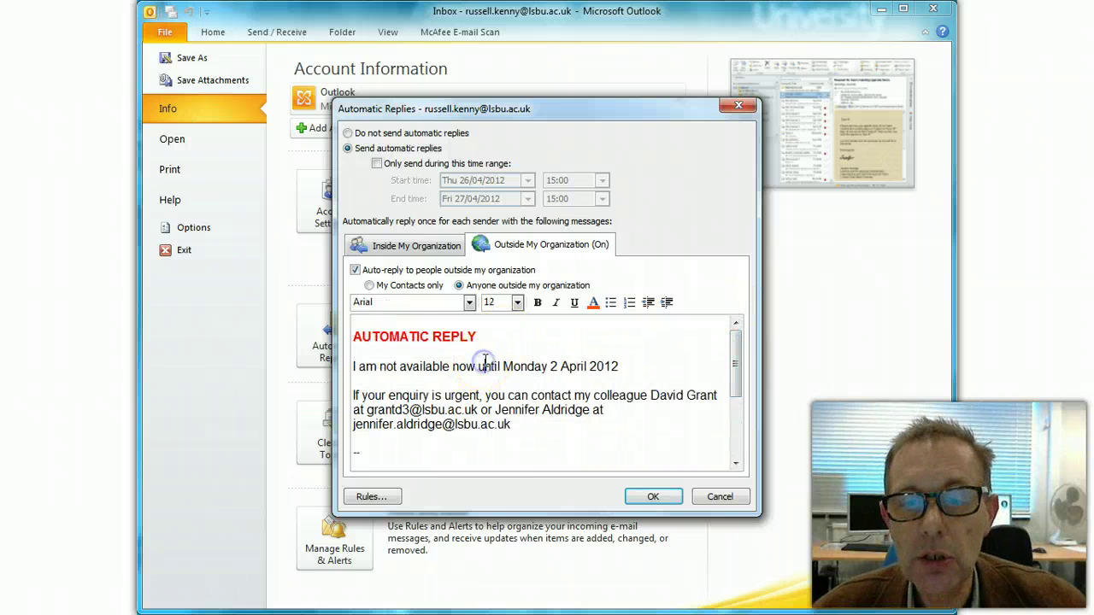
click(373, 287)
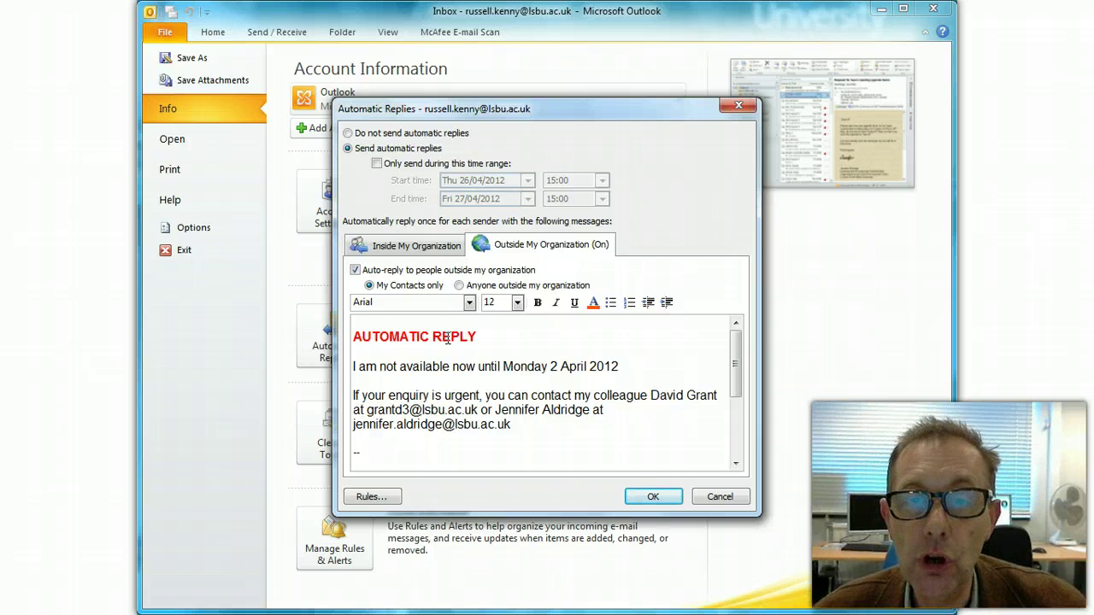
click(459, 285)
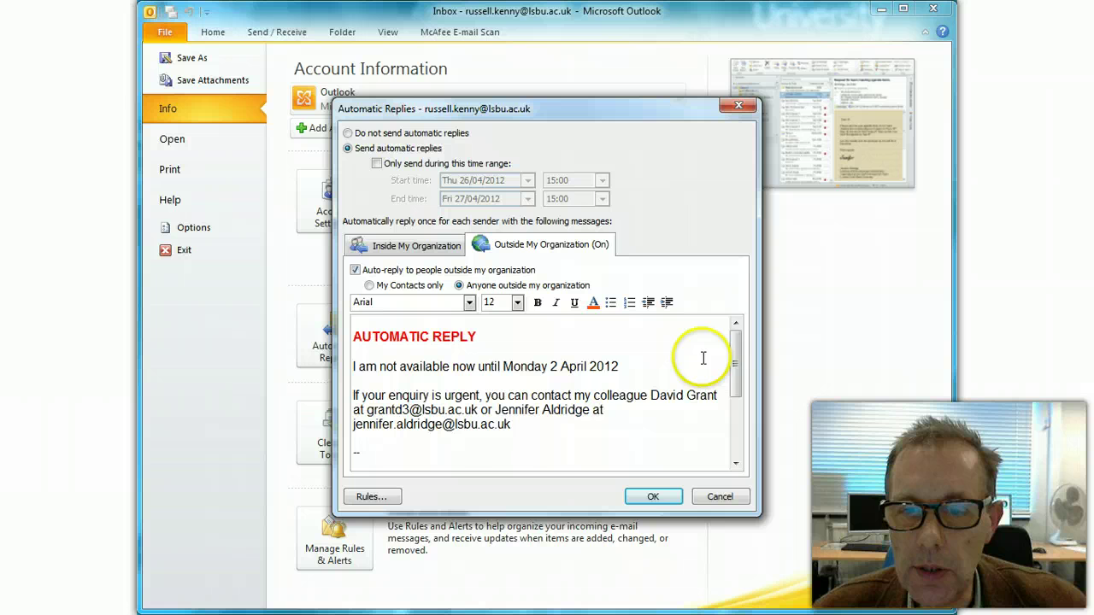
Review the external message by selecting its signature block to the end, then deselecting it.
drag(738, 361, 740, 416)
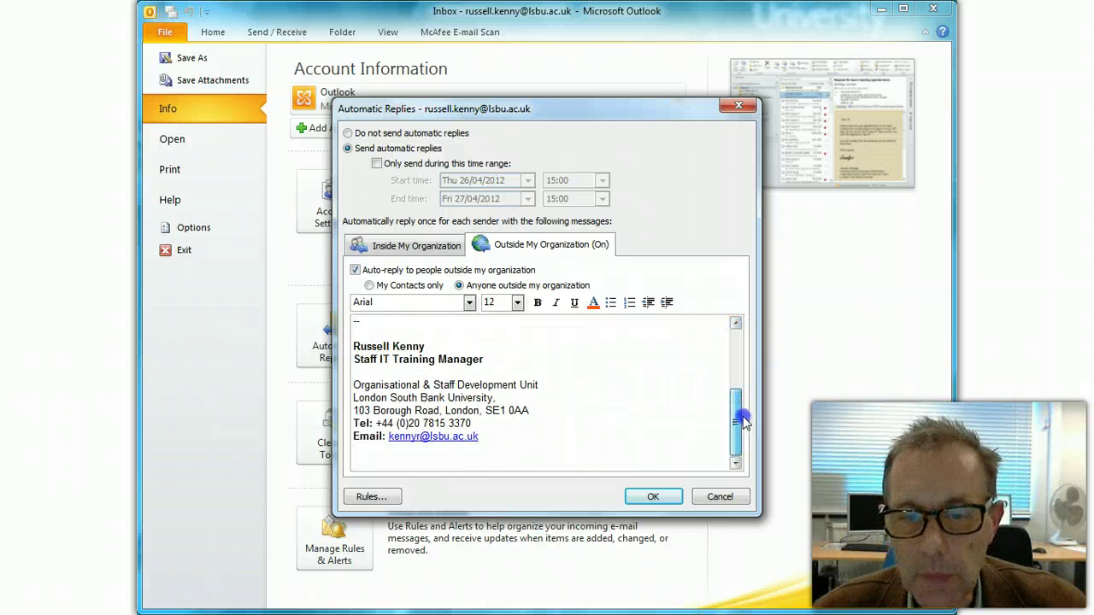
mouse_move(579, 435)
mouse_down()
mouse_move(362, 370)
mouse_move(354, 320)
mouse_move(353, 443)
mouse_up()
key(ctrl+shift+End)
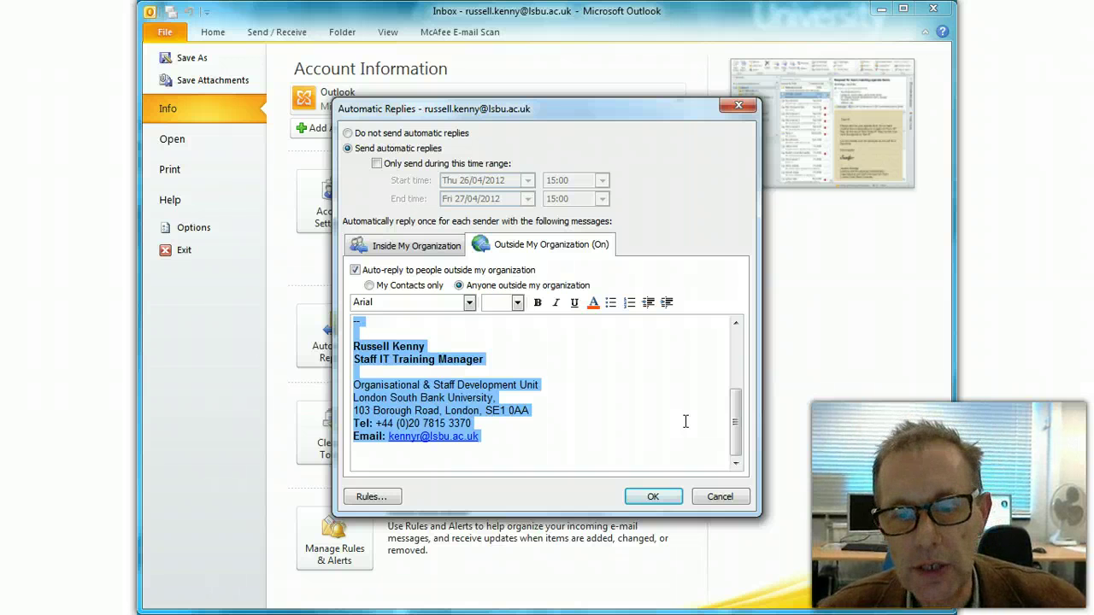
click(610, 419)
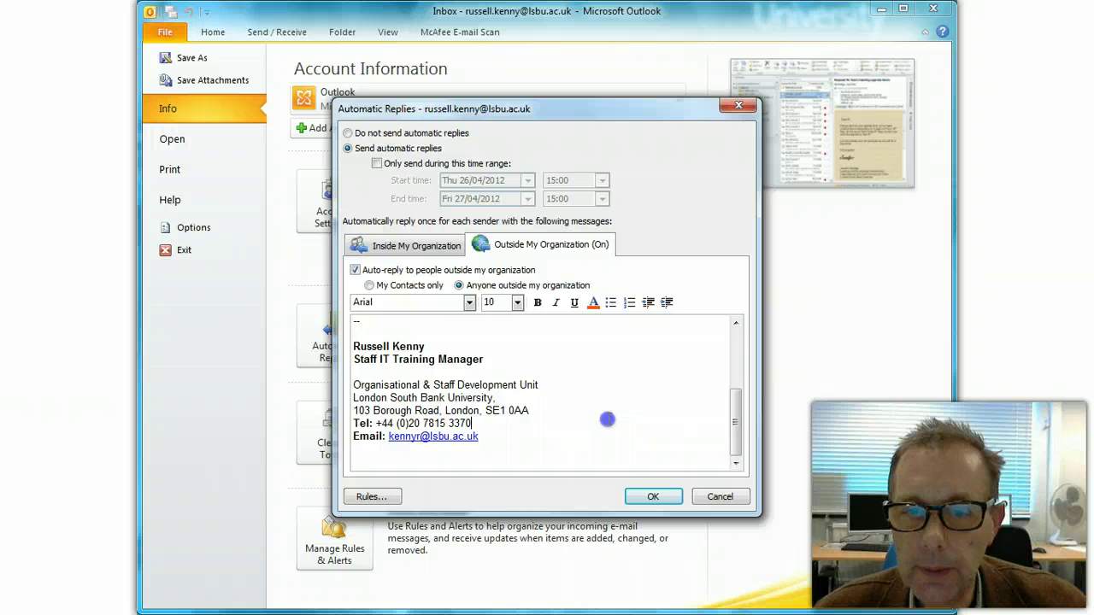
Save the automatic reply settings with OK so the Info page reports replies being sent.
click(664, 492)
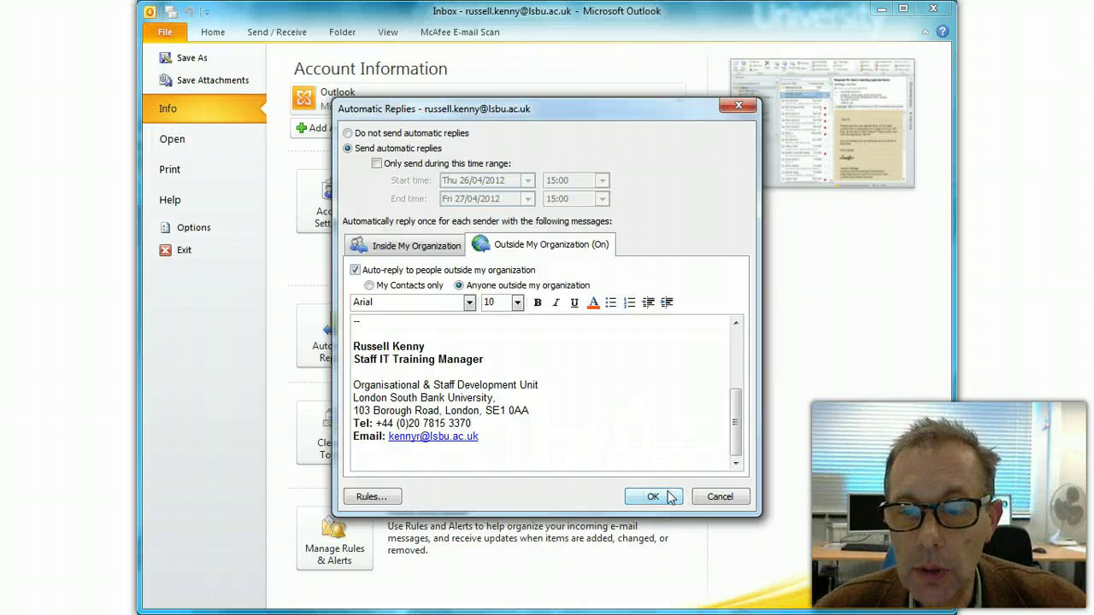
click(665, 500)
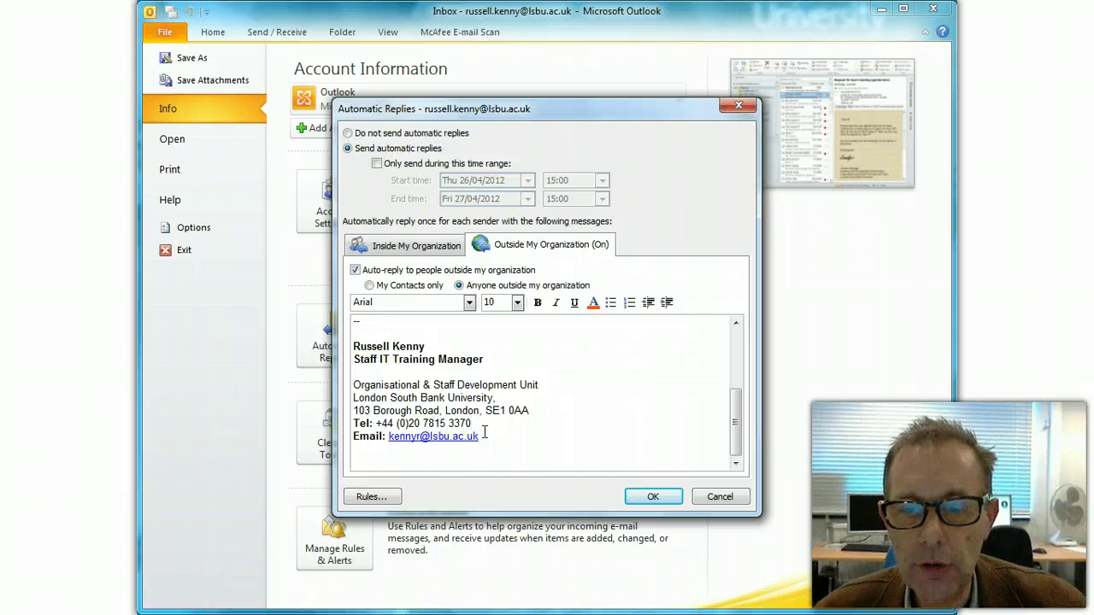
click(657, 504)
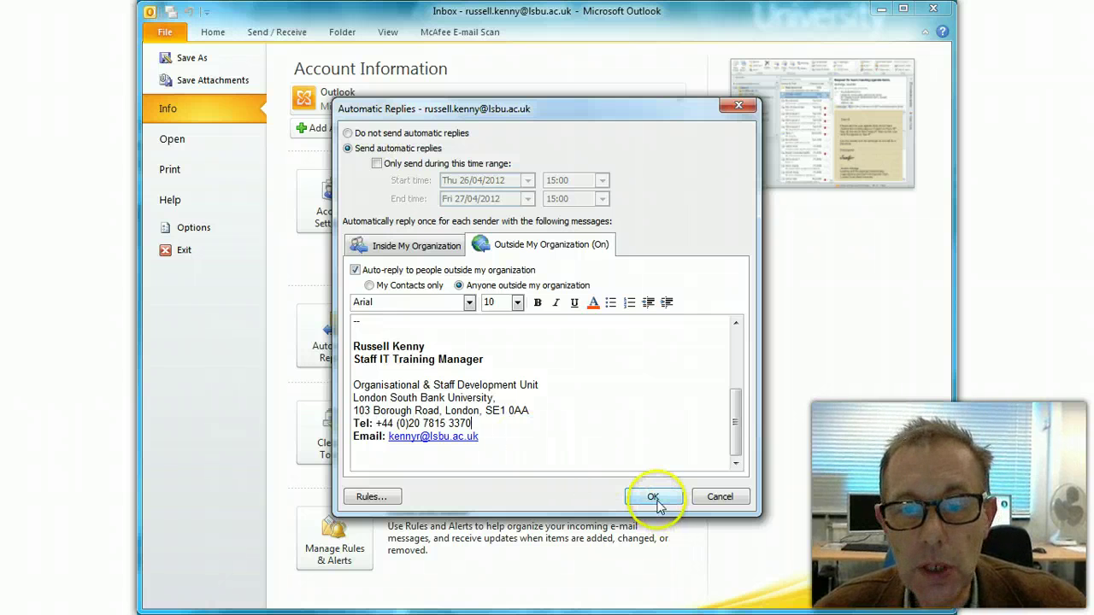
click(655, 498)
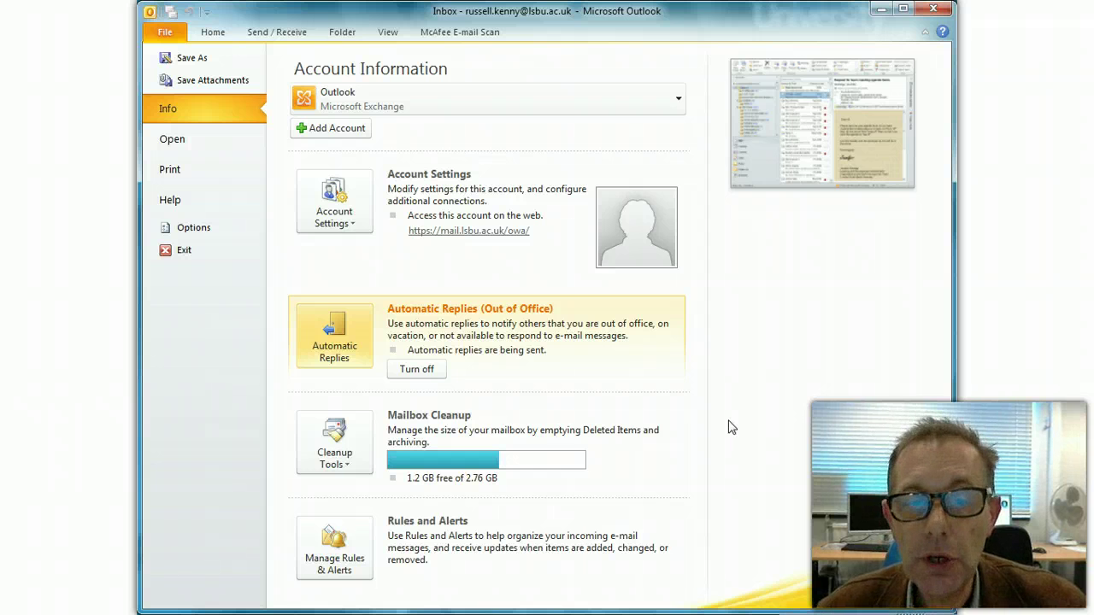
Return from backstage view to the Inbox, which shows the automatic replies notice.
click(214, 33)
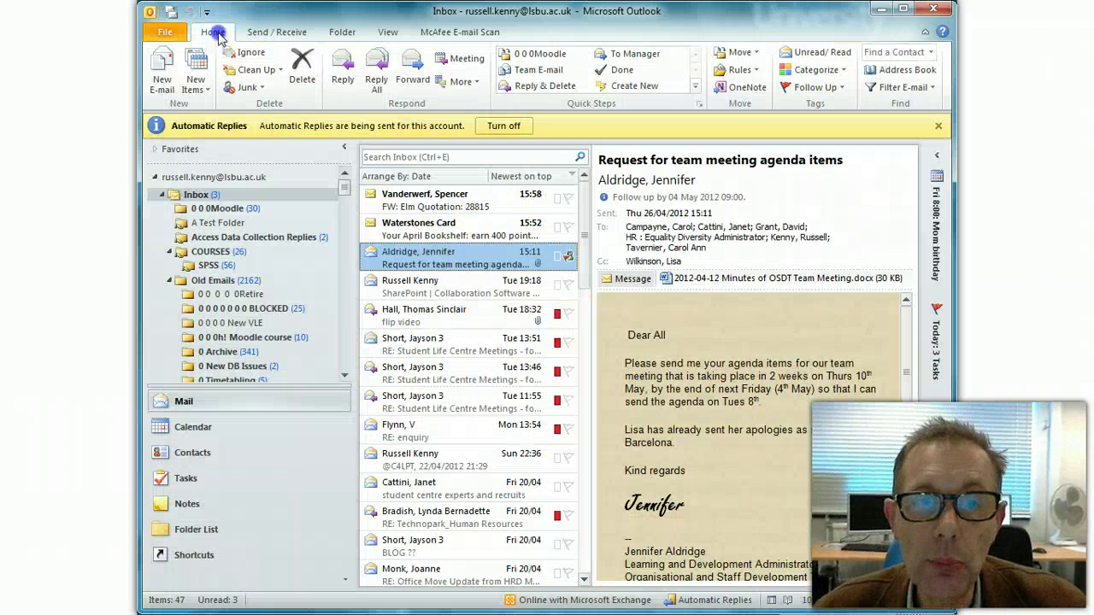
Switch off automatic replies using Turn off on the yellow banner above the Inbox.
click(511, 129)
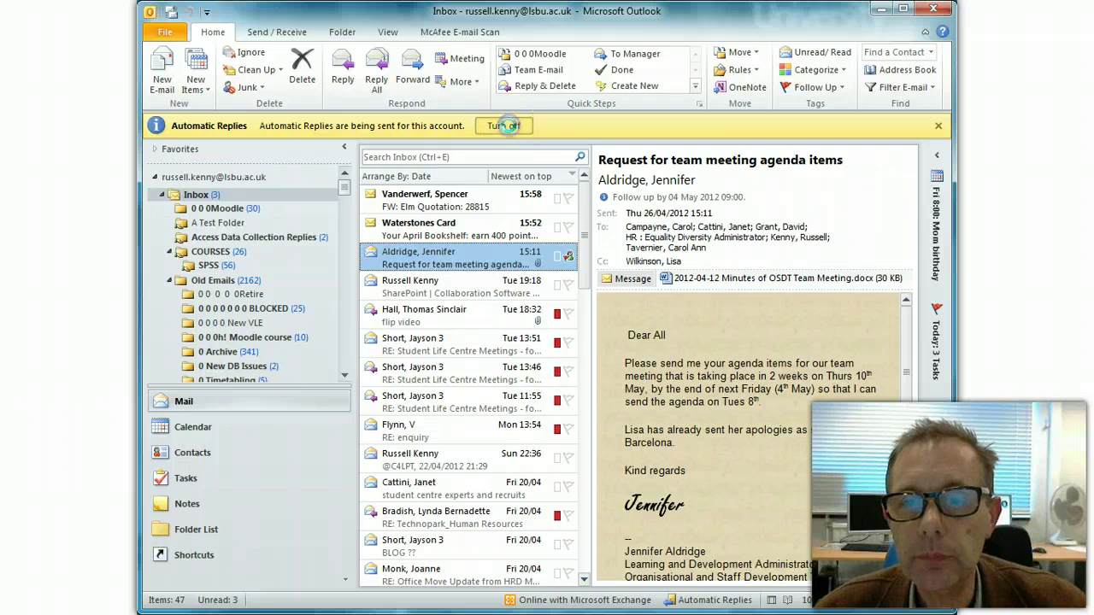